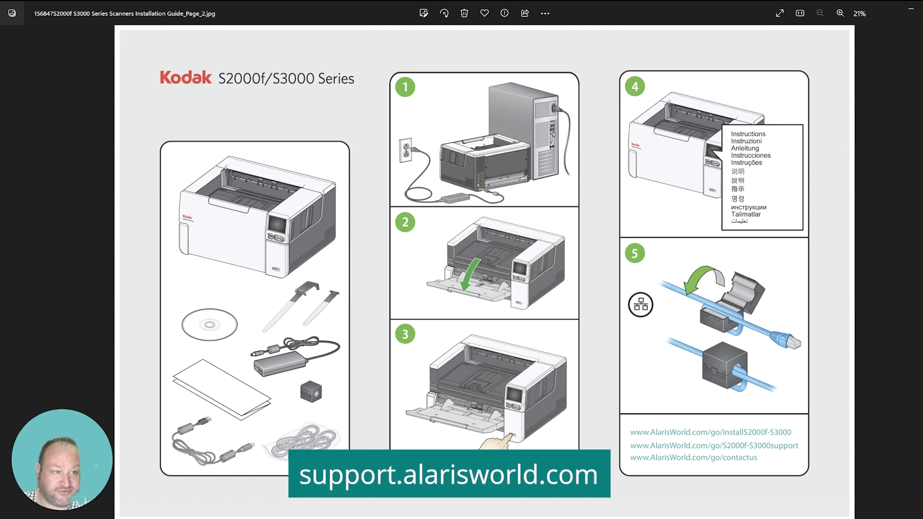
# - On the Kodak Alaris support site, search 's31' under Find your product and open S3100f Scanner
pyautogui.click(912, 9)
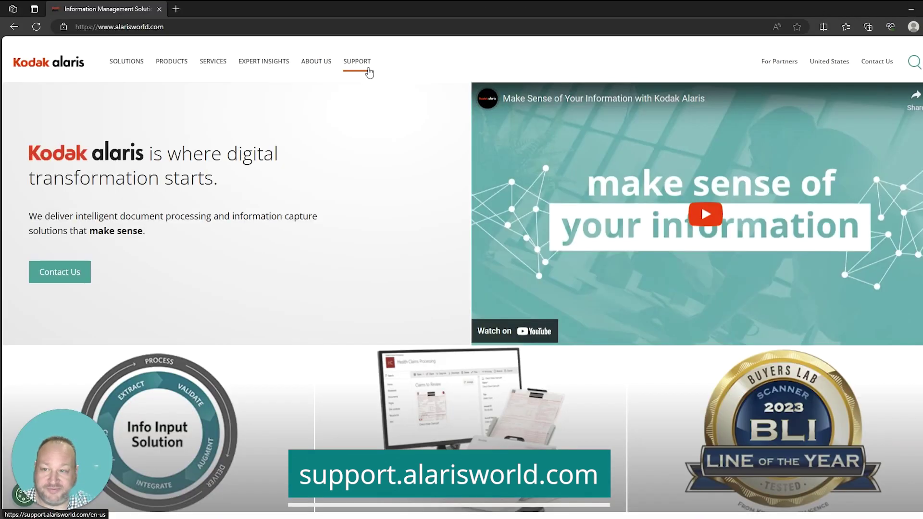
pyautogui.click(361, 66)
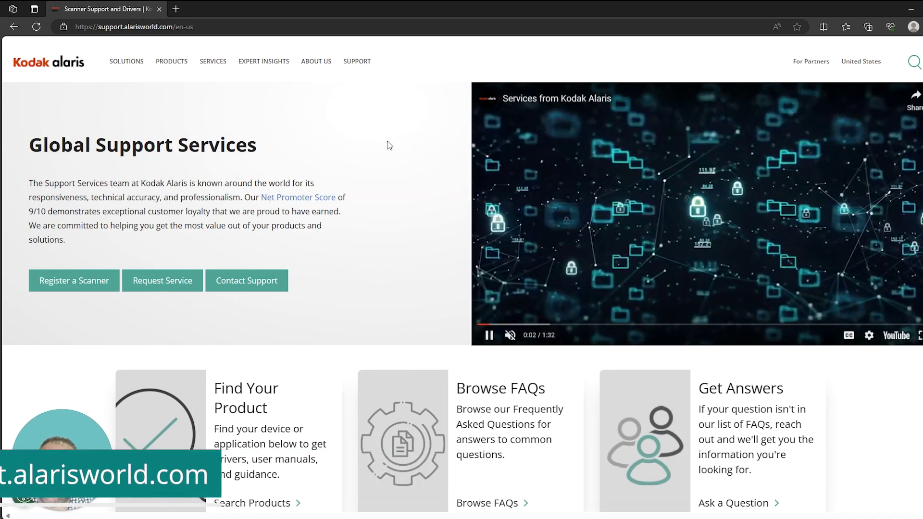
pyautogui.scroll(-3, 390, 144)
pyautogui.scroll(-10, 390, 145)
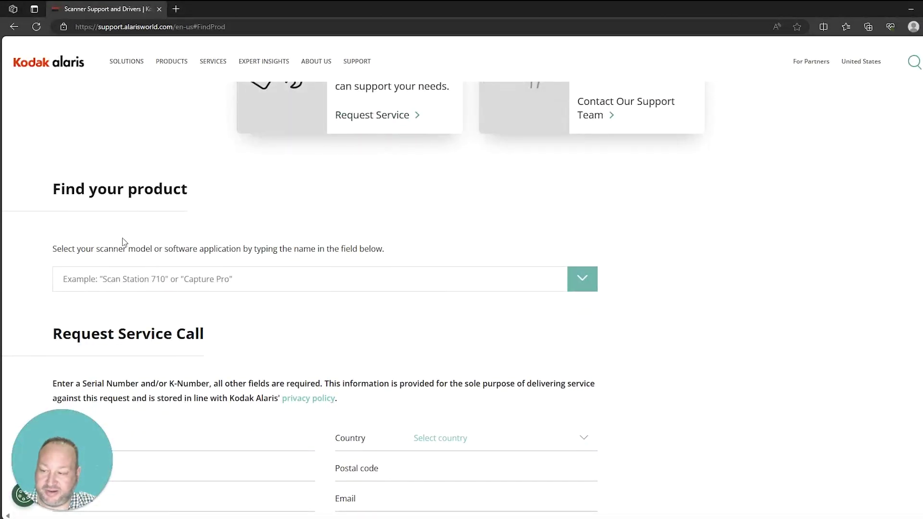
pyautogui.click(139, 279)
pyautogui.write('s')
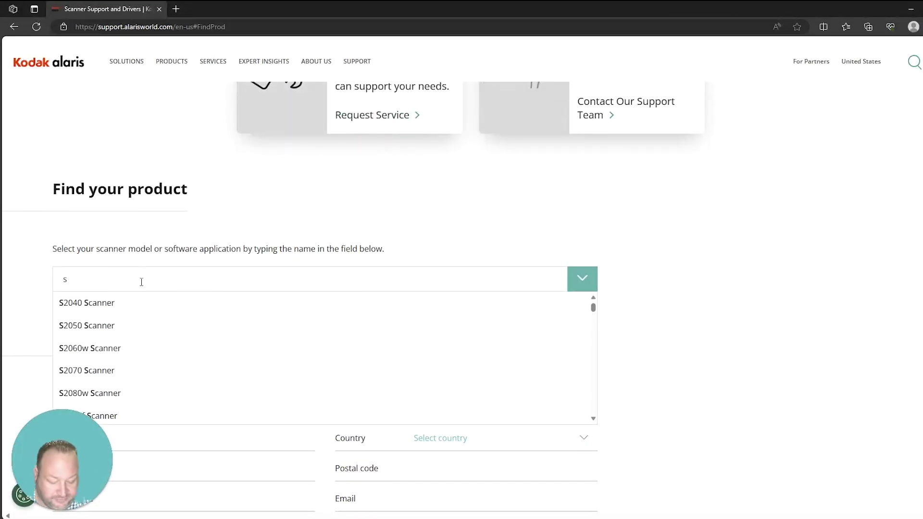
pyautogui.write('31')
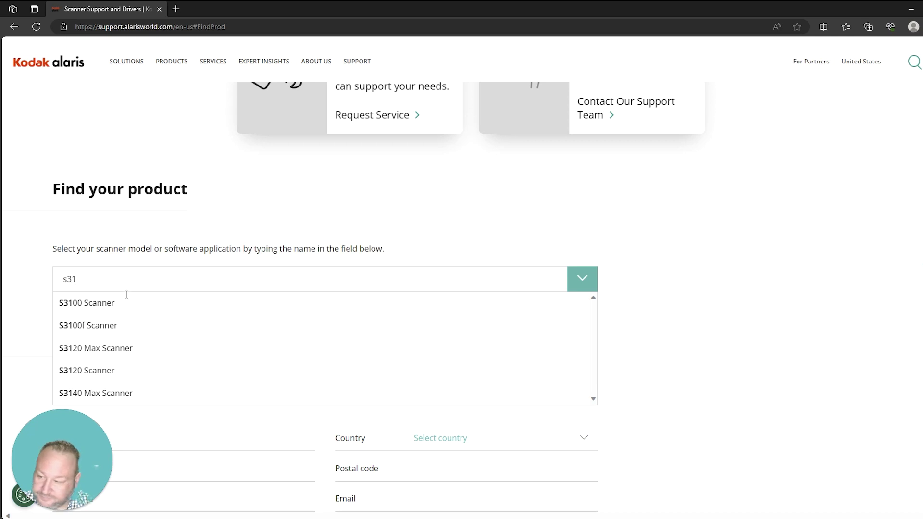
pyautogui.click(124, 325)
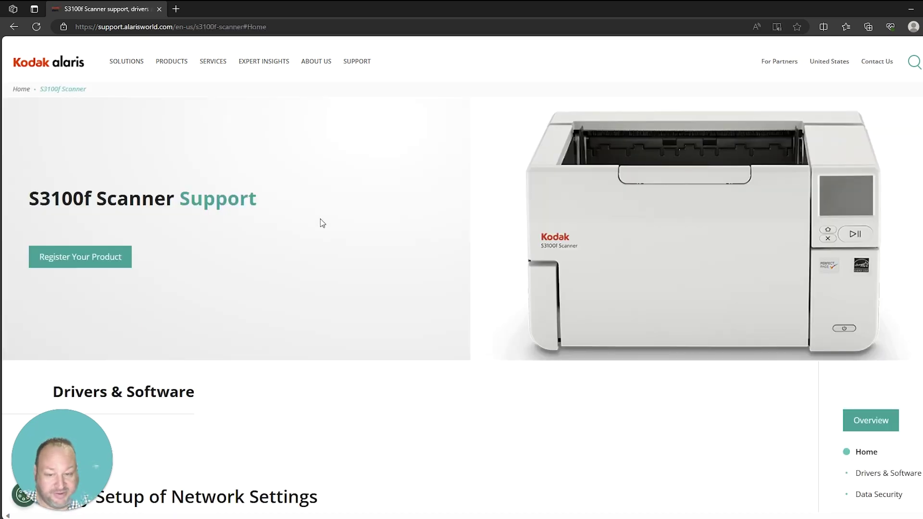
# - Scroll to Drivers & Software and request the S3000 Series Windows EXE driver download
pyautogui.scroll(-10, 346, 190)
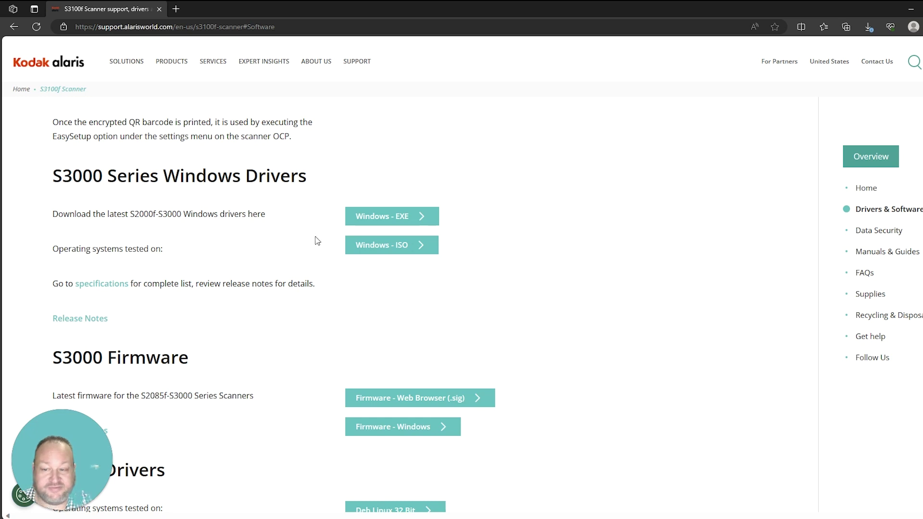
pyautogui.click(382, 220)
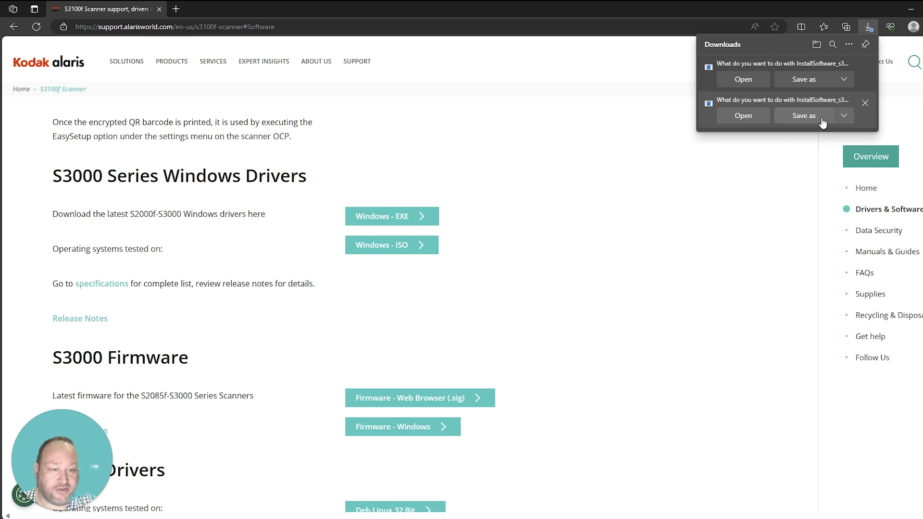
# - Save InstallSoftware_s3000_v5.4.exe to the Desktop
pyautogui.click(821, 117)
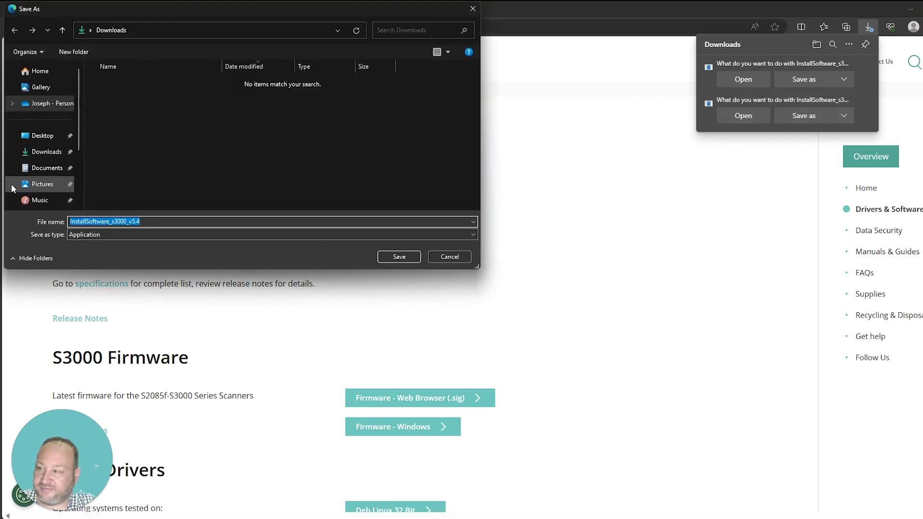
pyautogui.click(43, 137)
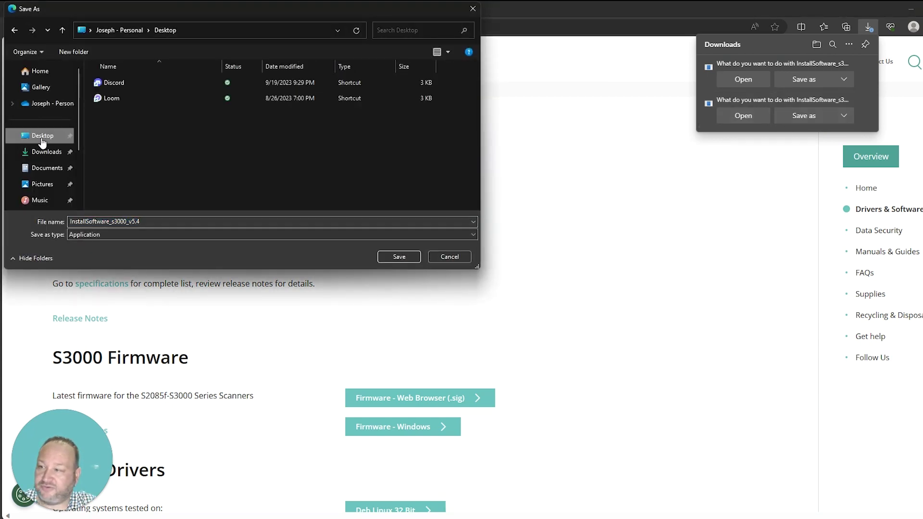
pyautogui.click(397, 255)
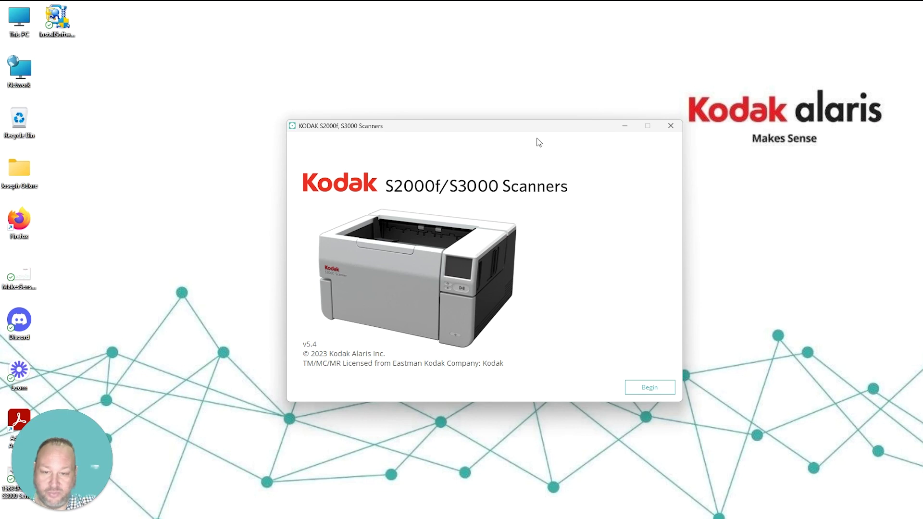
# - Begin the installation from the Kodak S2000f/S3000 welcome screen
pyautogui.click(649, 389)
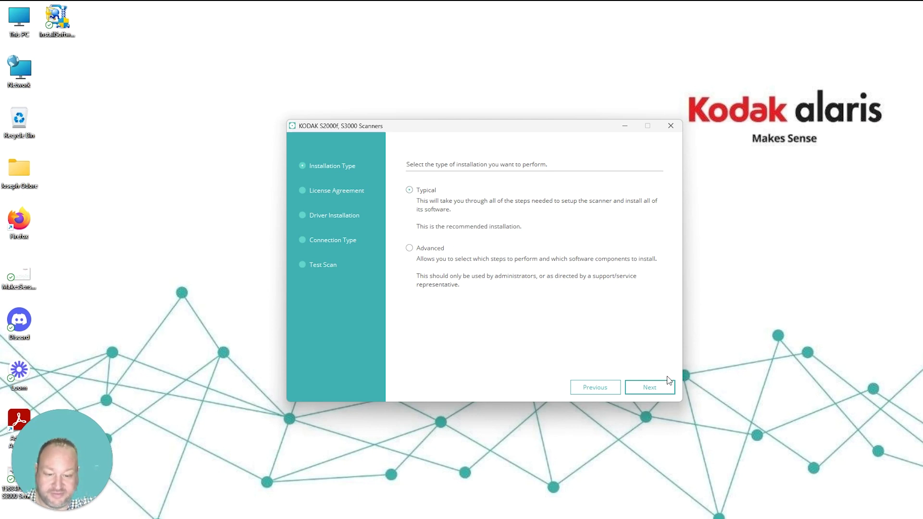
# - Continue with a Typical installation, read the licence agreement to the end, and accept it
pyautogui.click(656, 385)
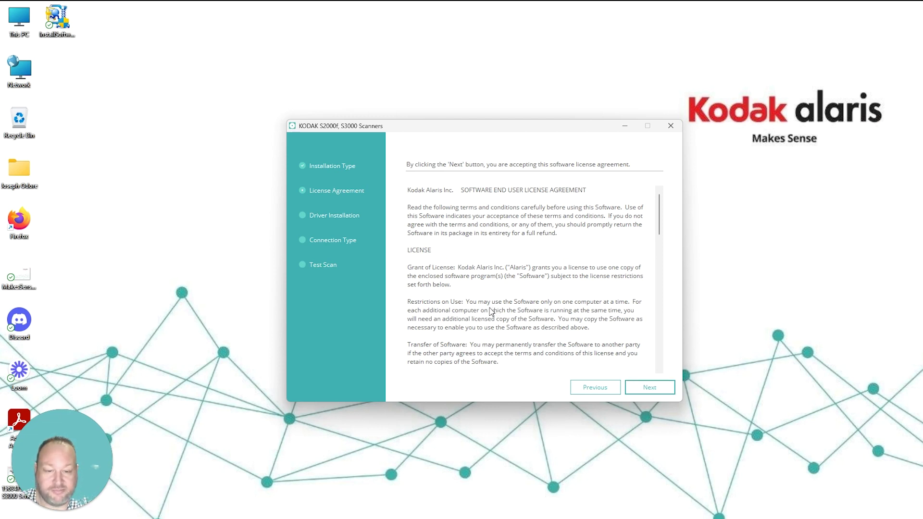
pyautogui.scroll(-15, 491, 311)
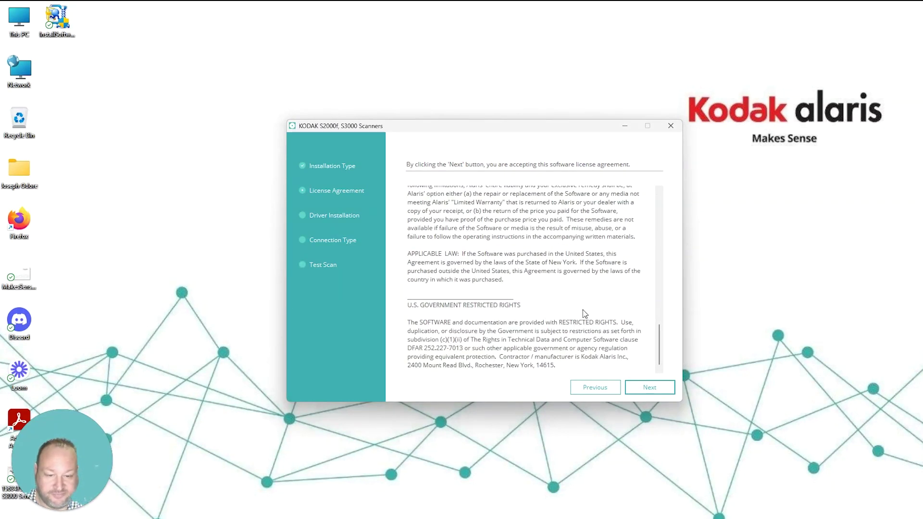
pyautogui.click(656, 386)
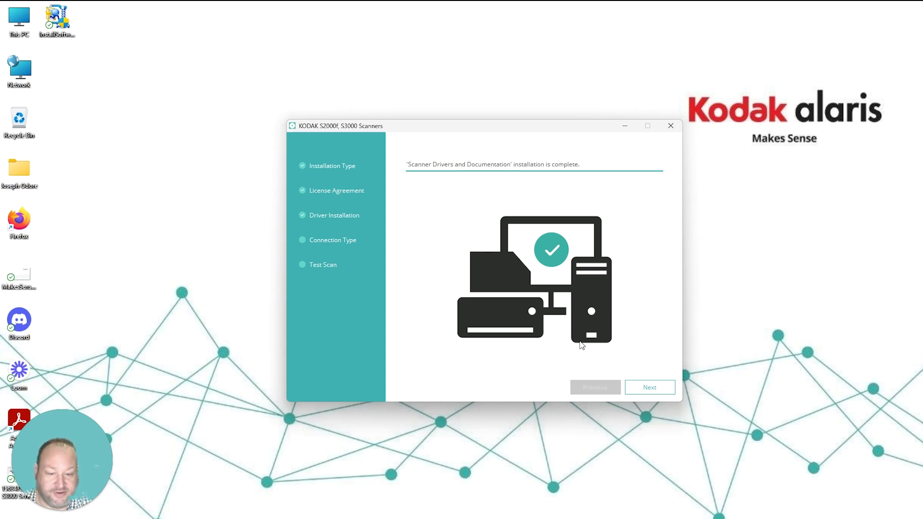
# - Move on from the finished driver installation to the Connection Type step
pyautogui.click(649, 388)
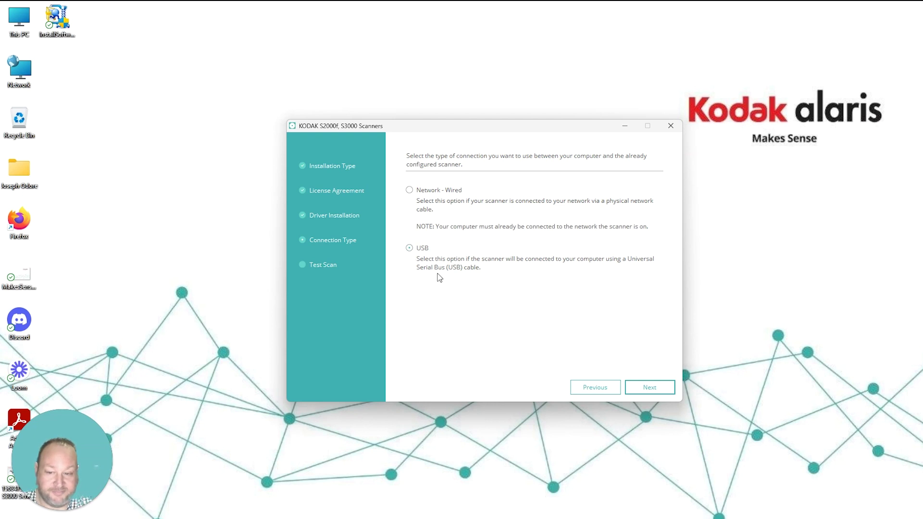
# - Proceed with USB as the scanner connection type
pyautogui.click(640, 394)
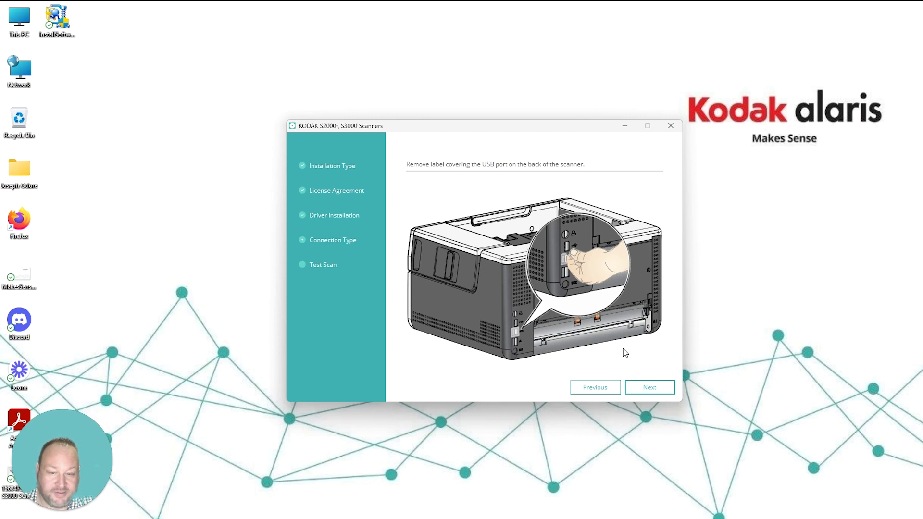
# - Go through the remove-label, attach-USB-cable and power-on pages until the scanner is recognised
pyautogui.click(652, 391)
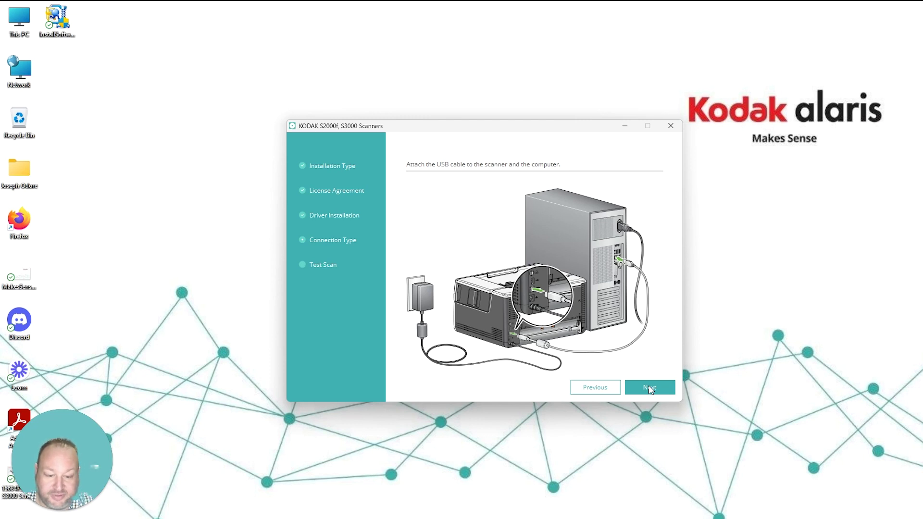
pyautogui.click(650, 389)
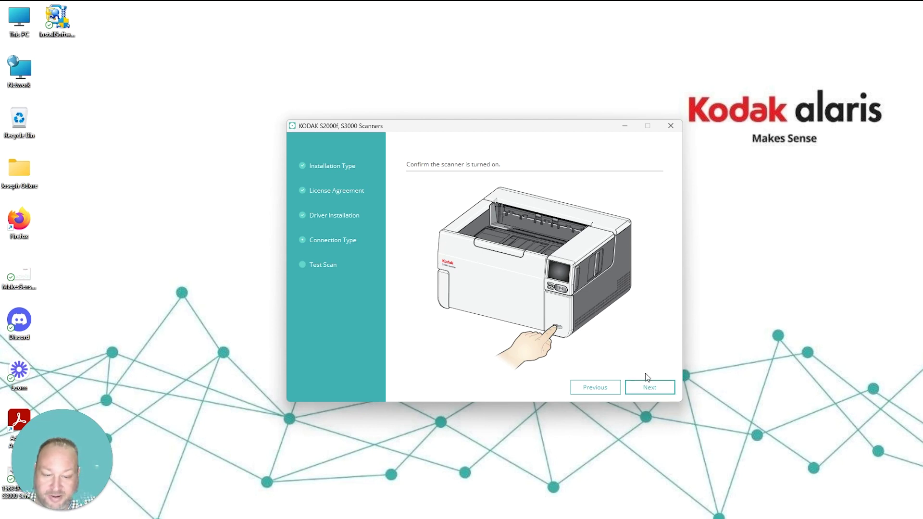
pyautogui.click(656, 390)
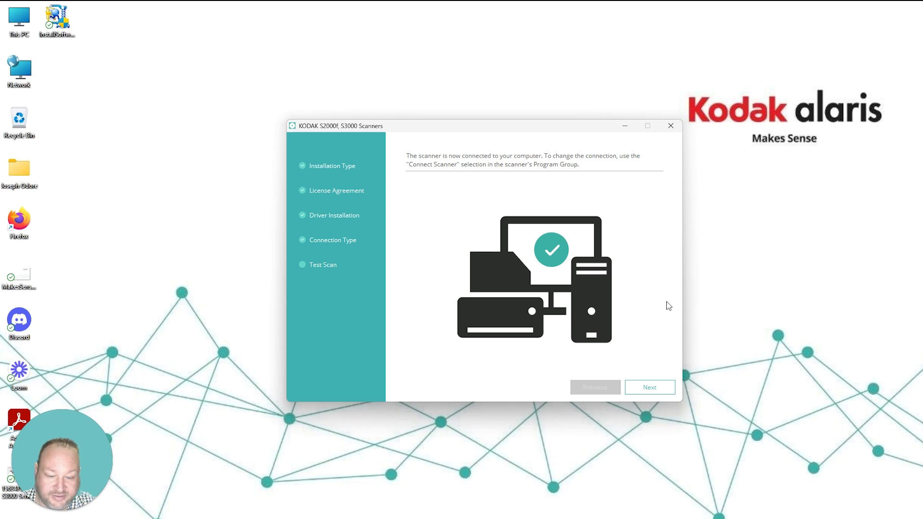
# - Follow the test-scan pages for paper, trays and document placement, then start the test scan
pyautogui.click(659, 392)
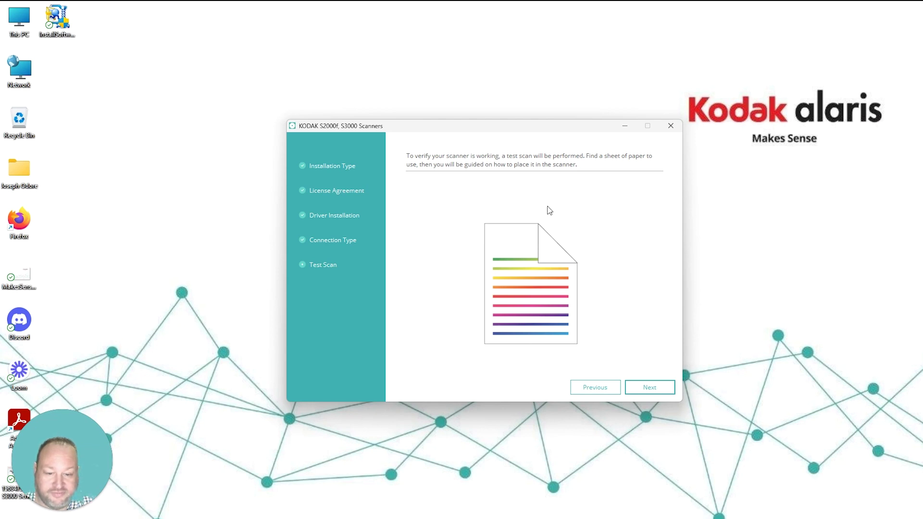
pyautogui.click(653, 392)
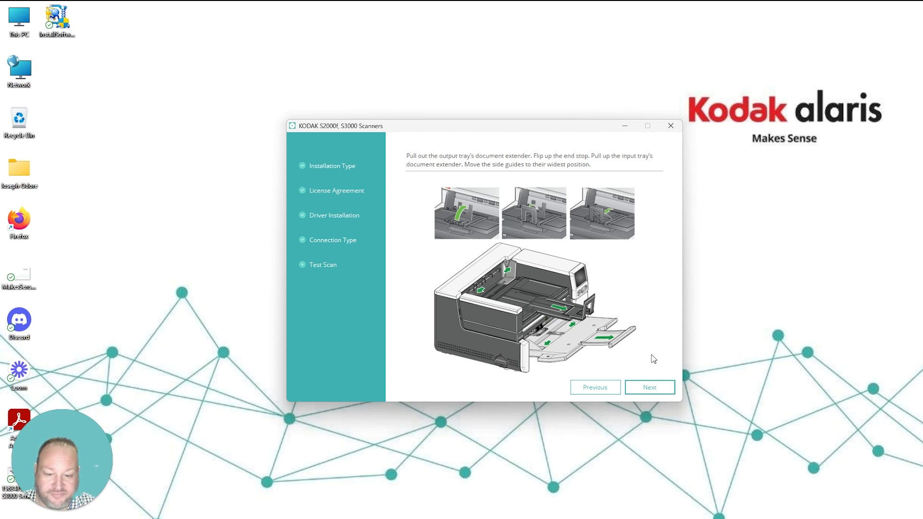
pyautogui.click(654, 387)
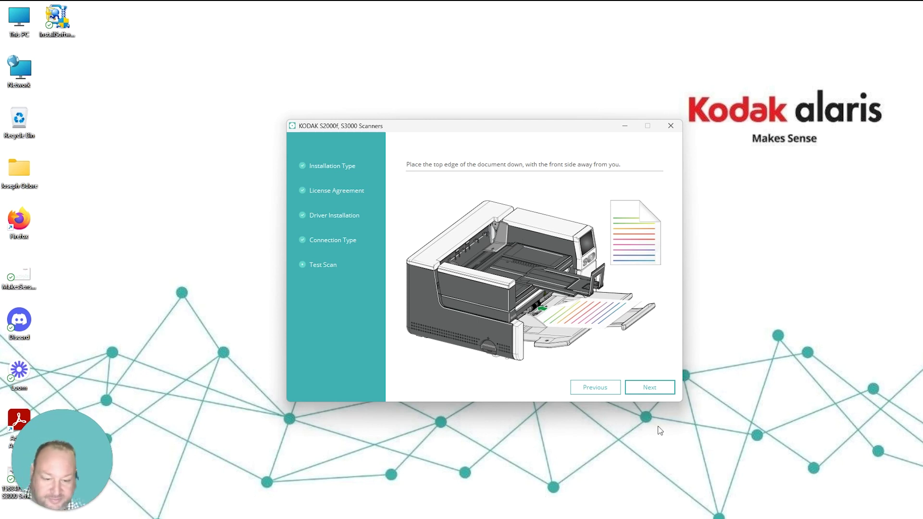
pyautogui.click(650, 387)
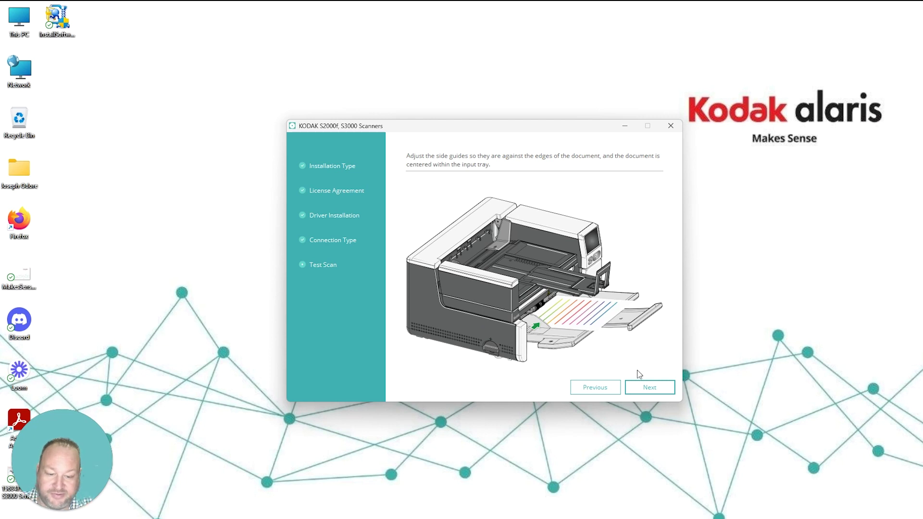
pyautogui.click(657, 393)
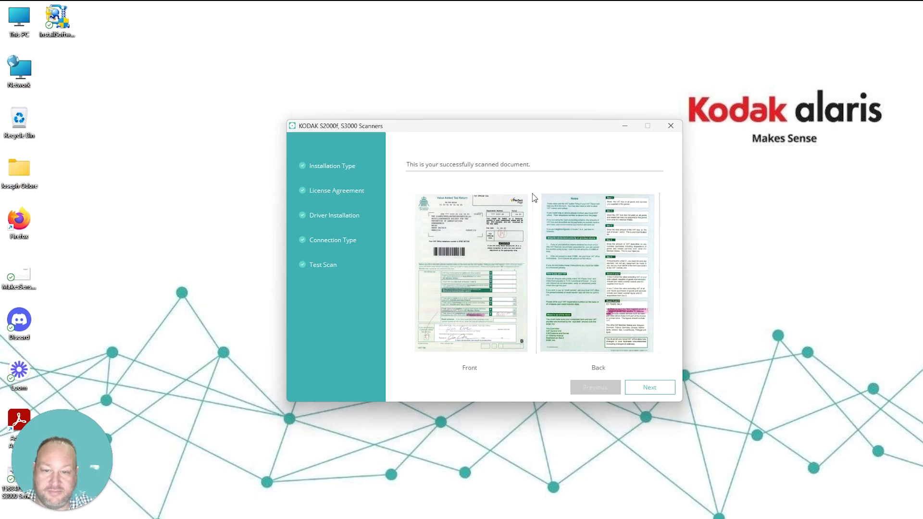
# - Move the installer window higher and continue past the scanned-document preview
pyautogui.moveTo(573, 129); pyautogui.dragTo(574, 86)
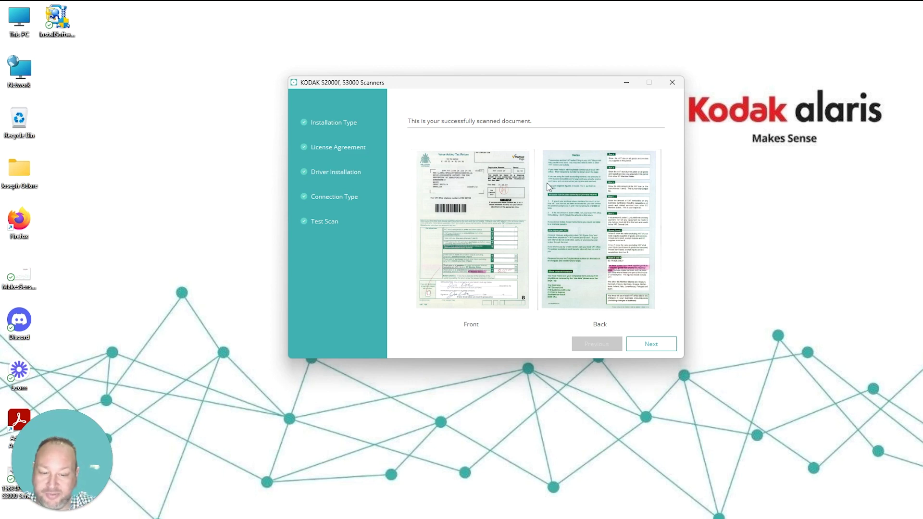
pyautogui.click(667, 355)
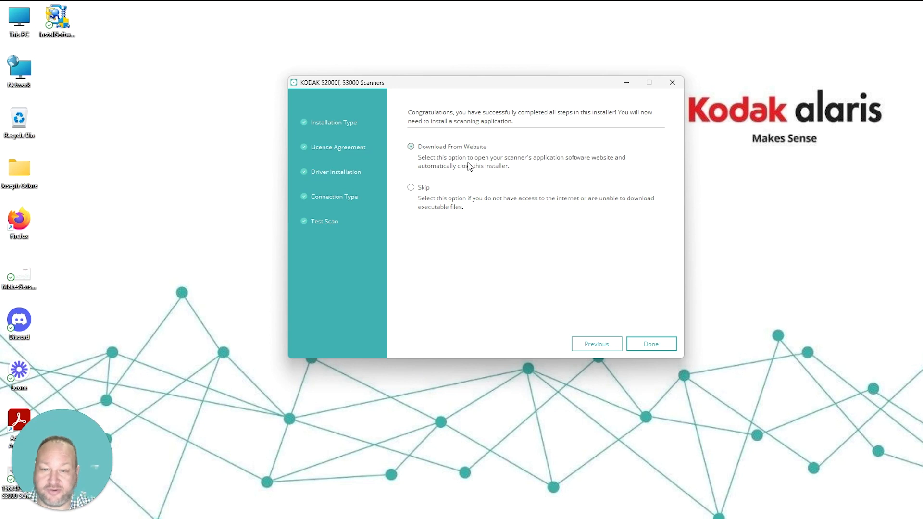
# - Choose Skip for the scanning application download and finish the Kodak installer with Done
pyautogui.click(410, 188)
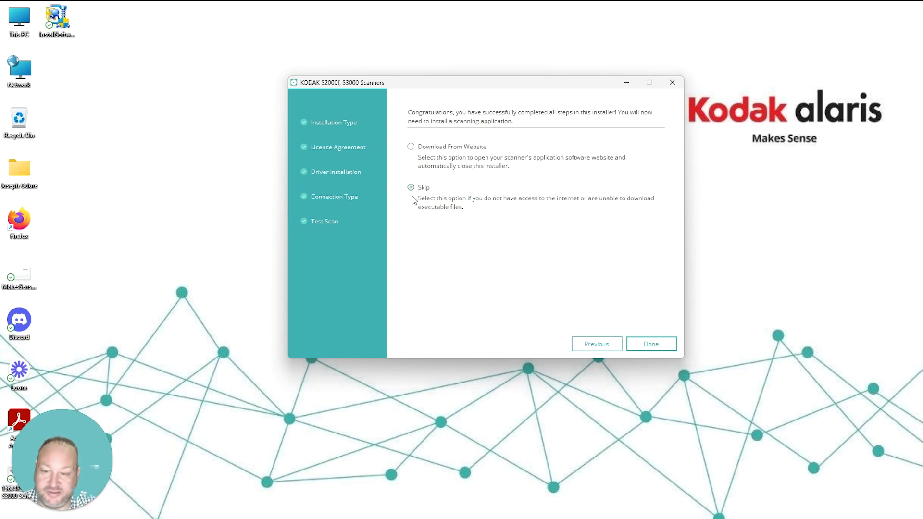
pyautogui.click(644, 345)
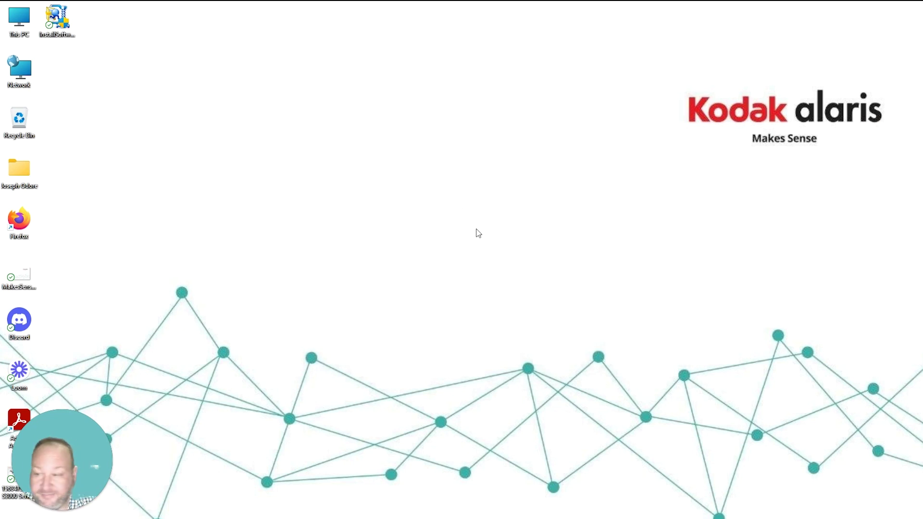